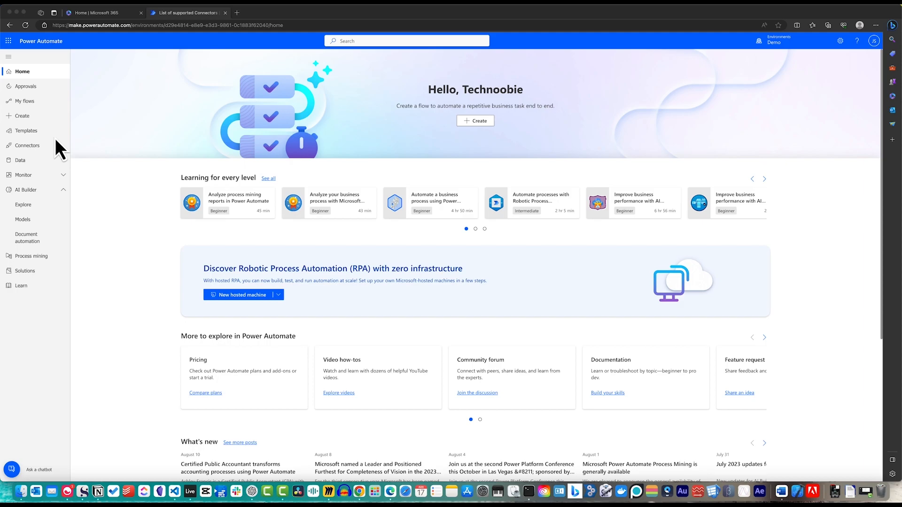
# Step: Search the template gallery for 'Reminder' and browse the reminder templates it lists
pyautogui.click(33, 133)
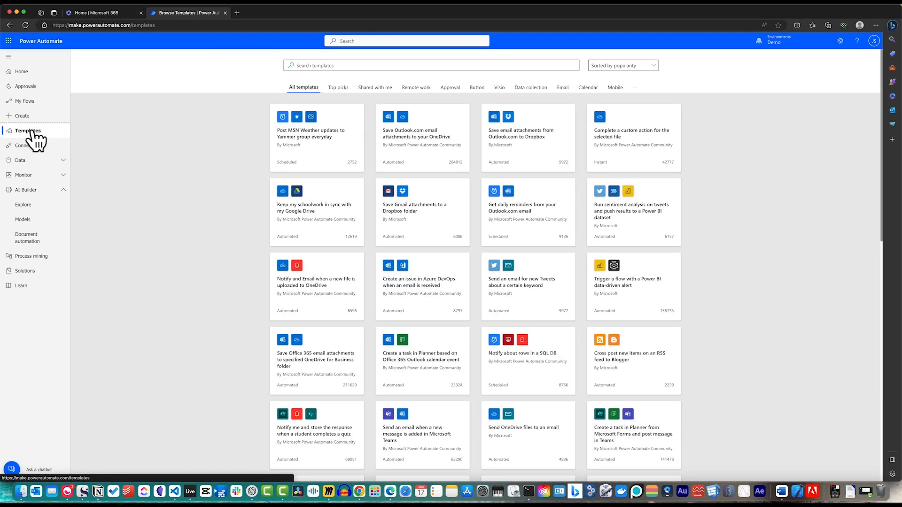
pyautogui.click(308, 63)
pyautogui.write('Reminders')
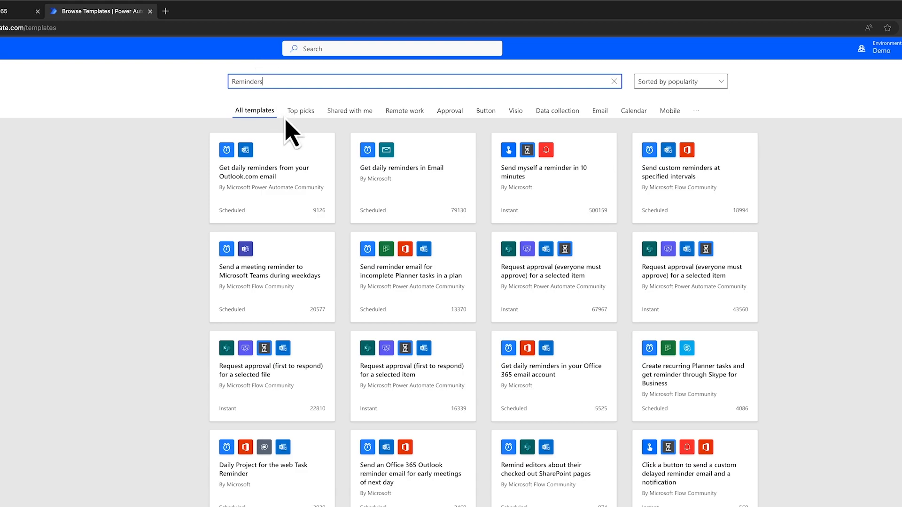
pyautogui.scroll(-2, 301, 134)
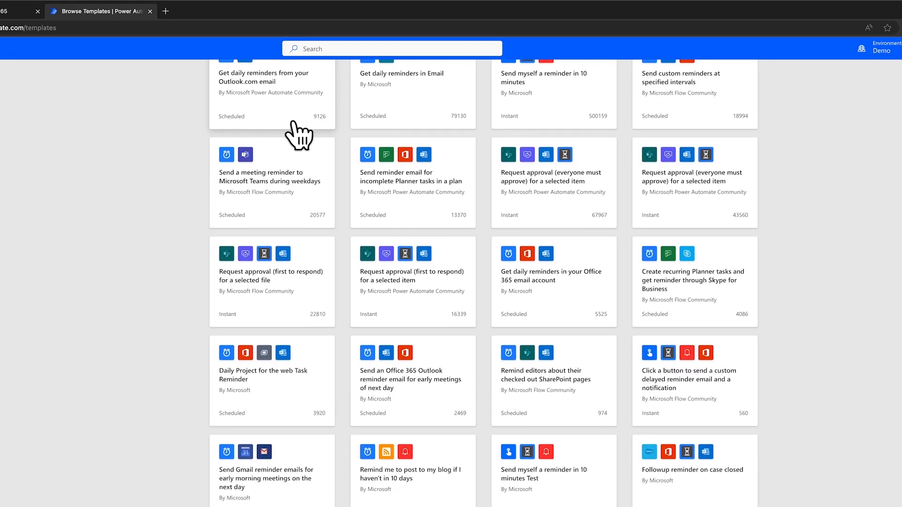
pyautogui.scroll(-2, 295, 126)
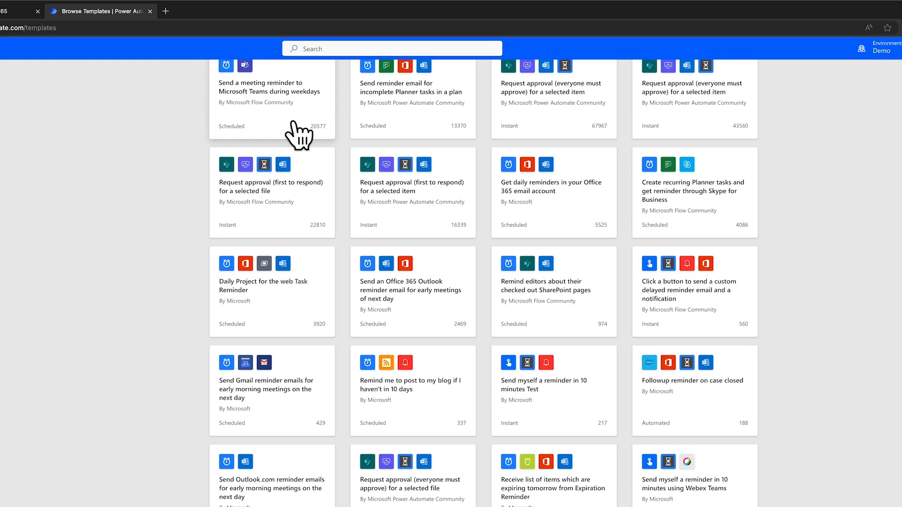
pyautogui.scroll(4, 293, 122)
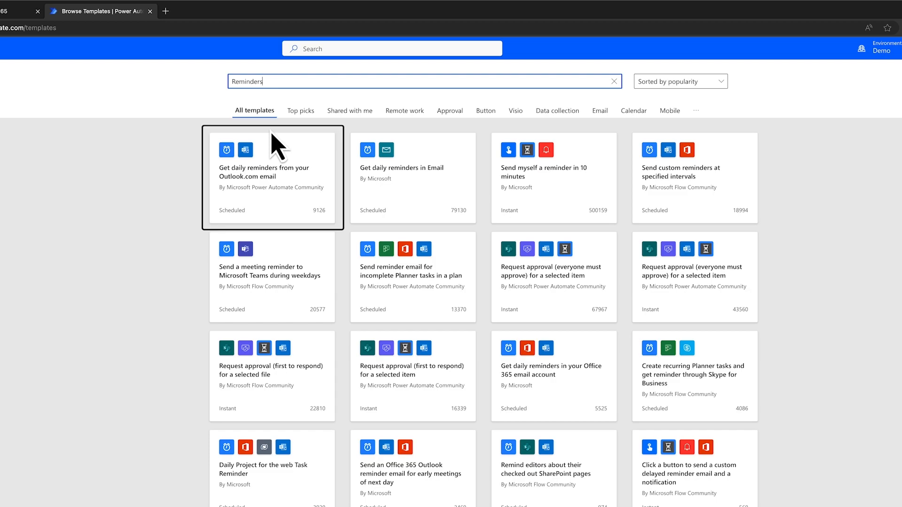
# Step: Create a flow from the 'Get daily reminders from your Outlook.com email' template, accepting its connection
pyautogui.click(304, 156)
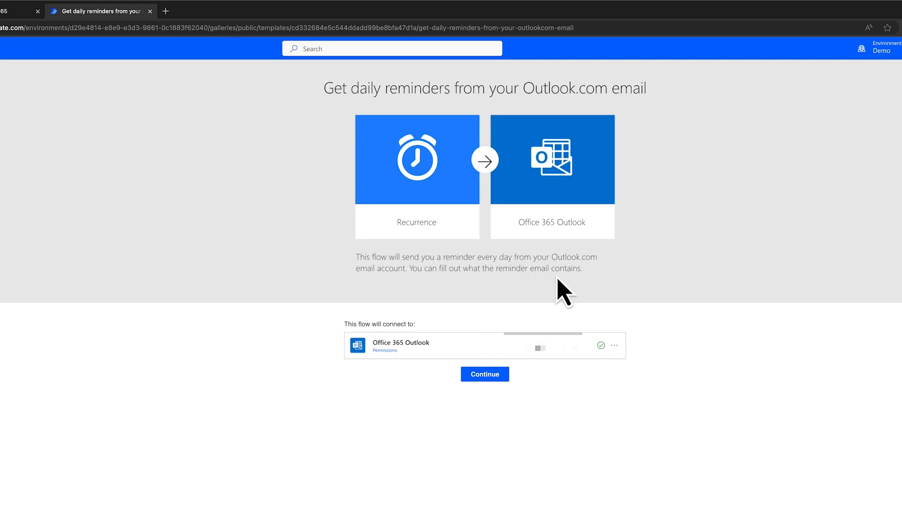
pyautogui.click(481, 376)
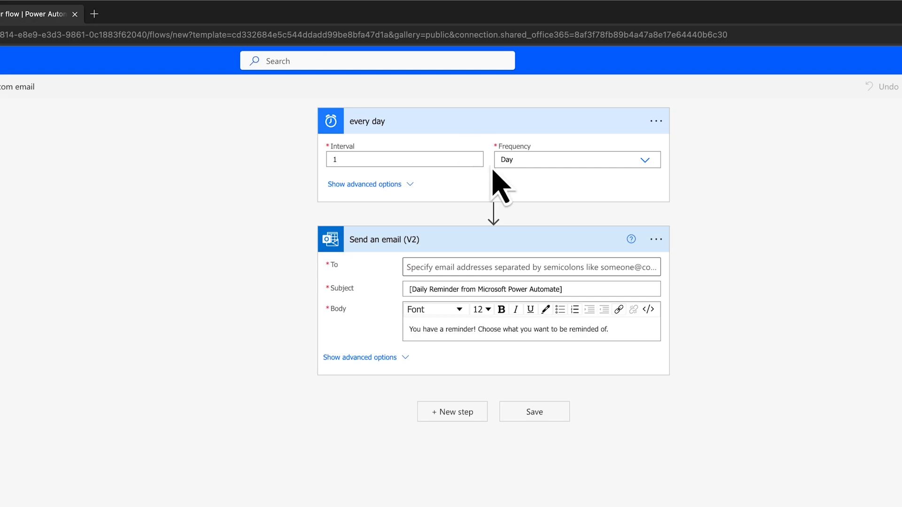
# Step: Change the trigger's frequency from Day to Minute, keeping Interval 1, after reviewing the time zone options
pyautogui.click(645, 161)
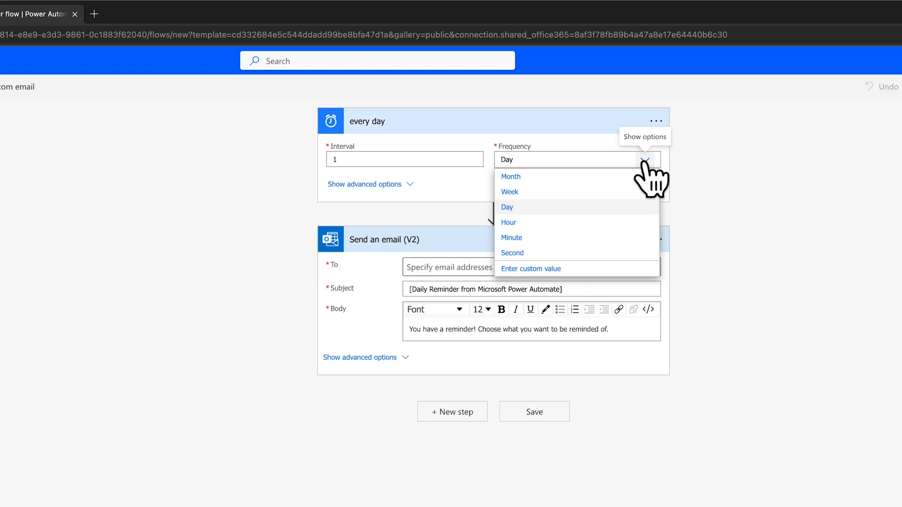
pyautogui.click(698, 169)
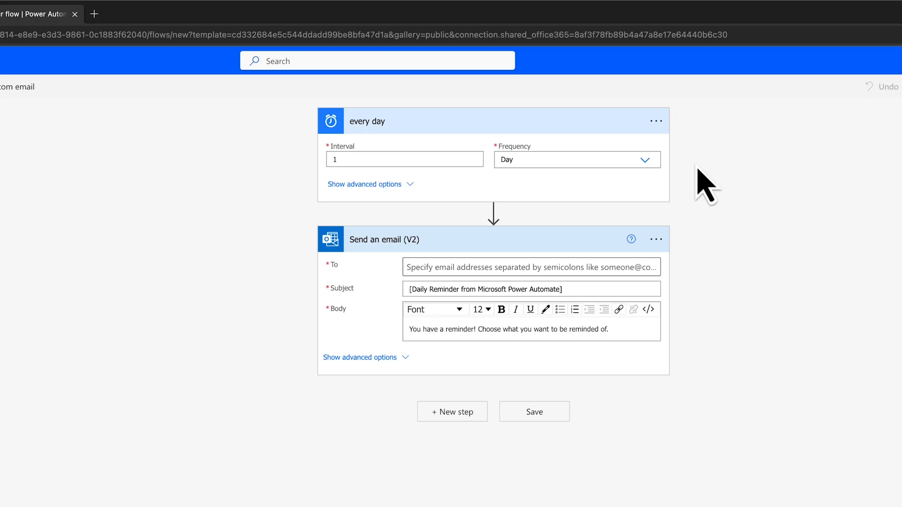
pyautogui.click(410, 184)
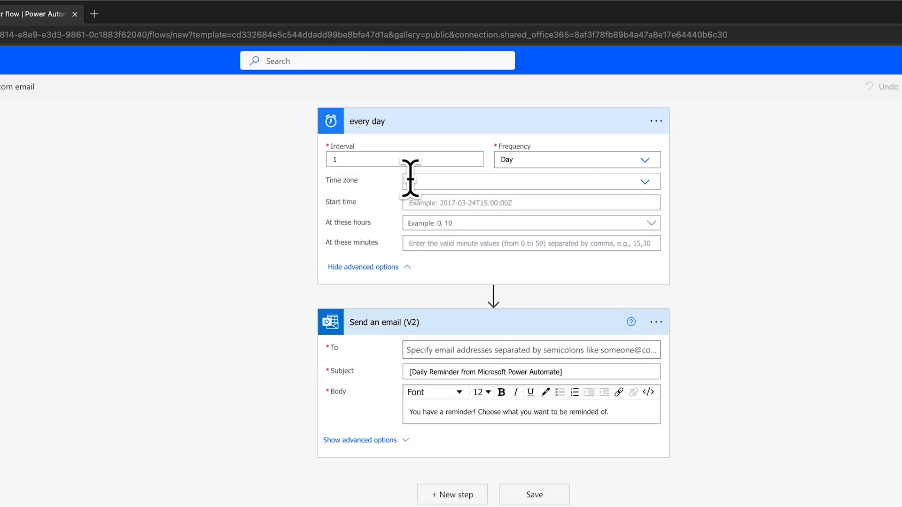
pyautogui.click(645, 183)
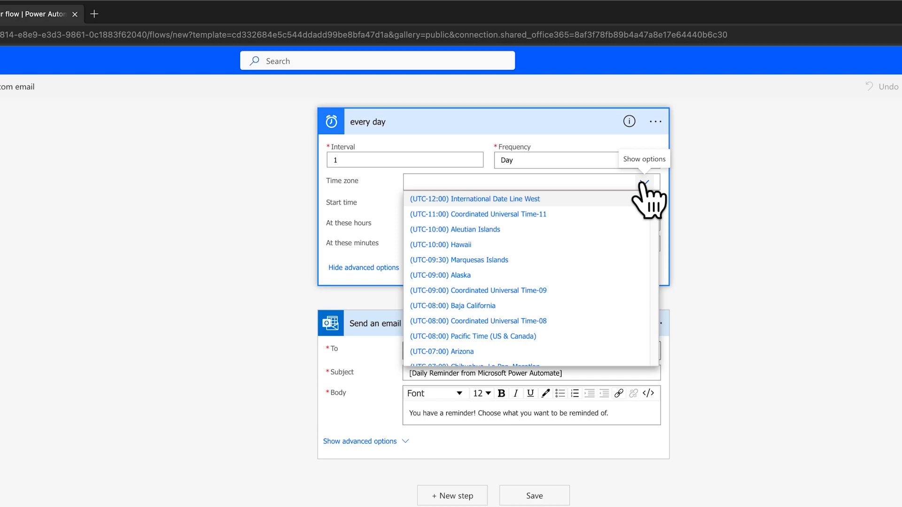
pyautogui.click(725, 201)
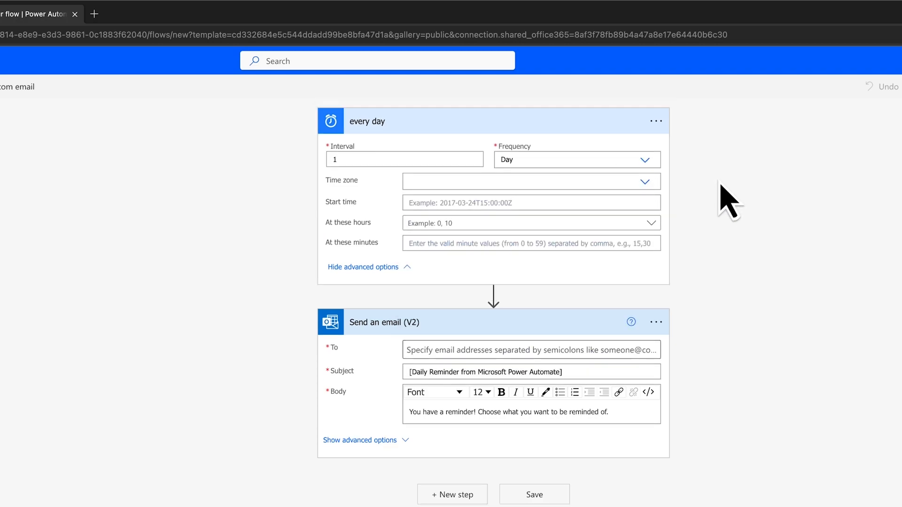
pyautogui.click(645, 159)
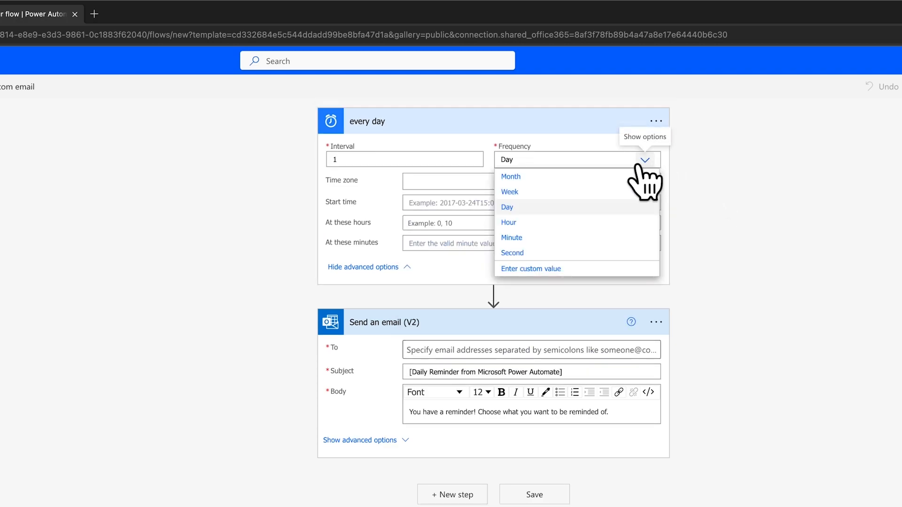
pyautogui.click(520, 238)
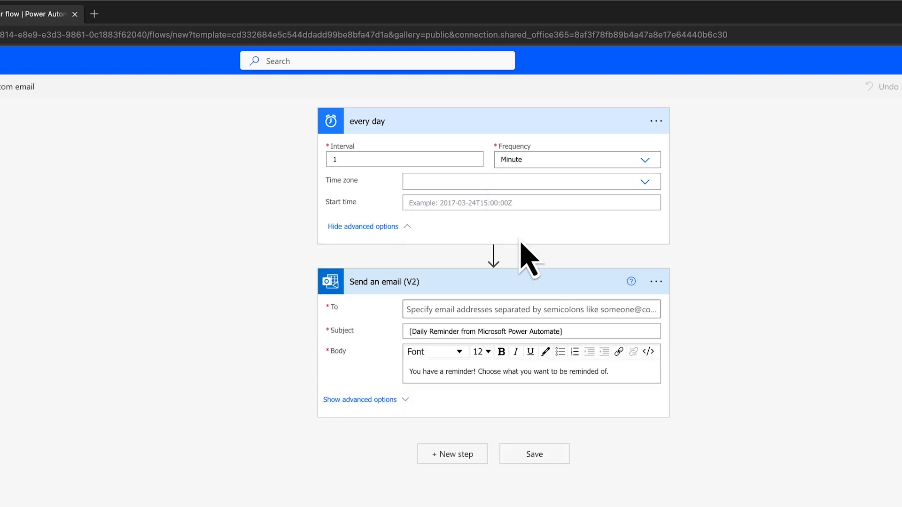
pyautogui.click(407, 229)
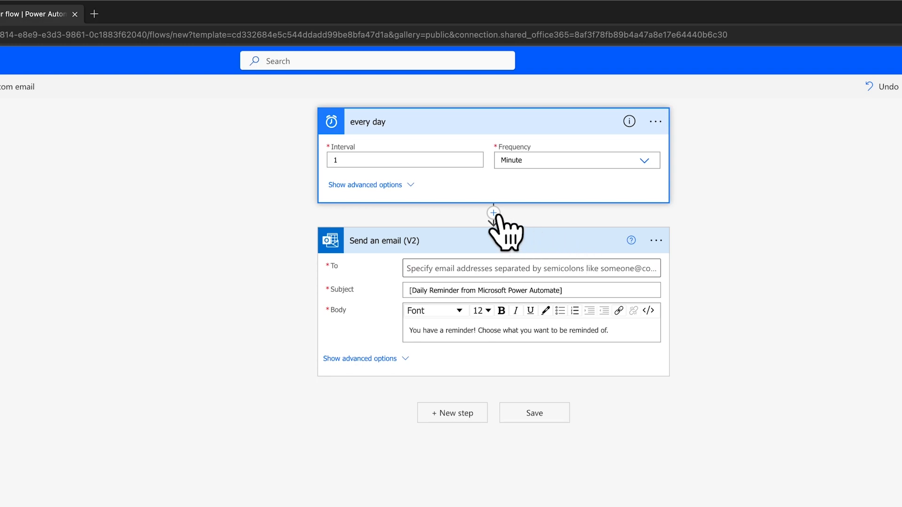
# Step: Search 'gmail' for a new step after Send an email, then cancel without adding one
pyautogui.click(456, 413)
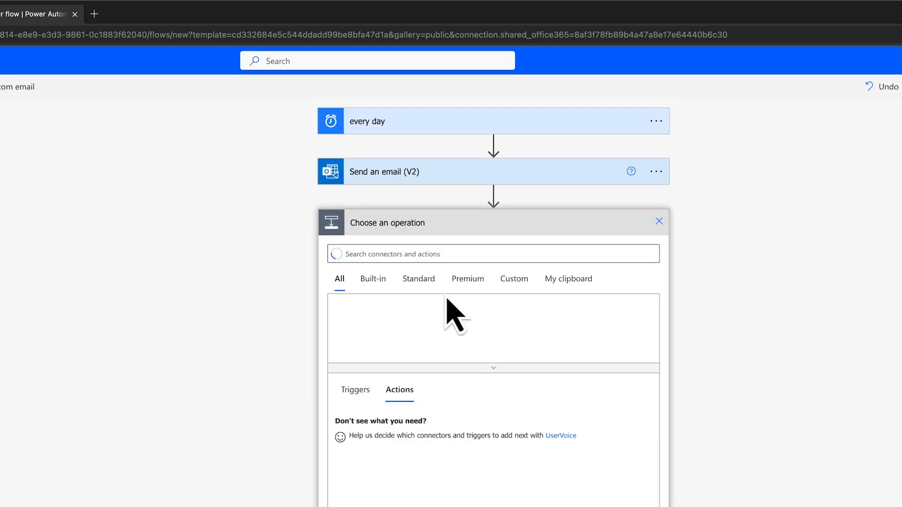
pyautogui.write('gmail')
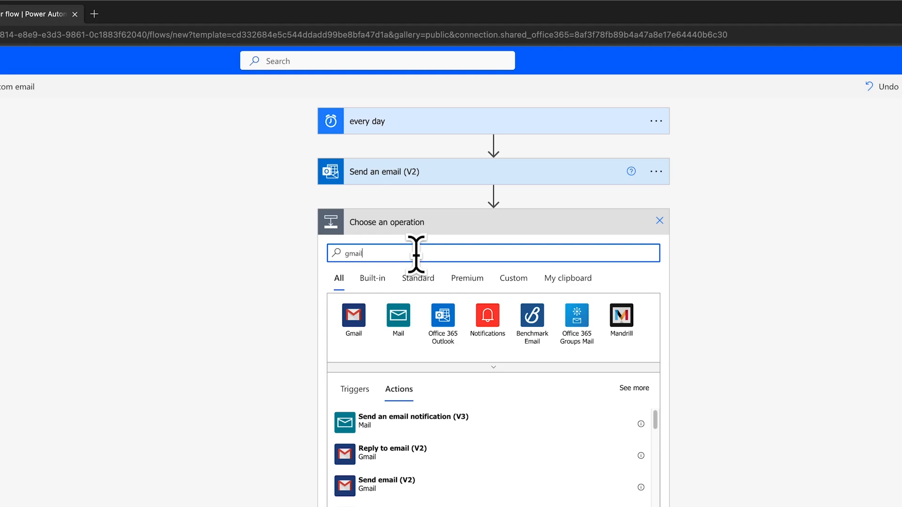
pyautogui.click(659, 221)
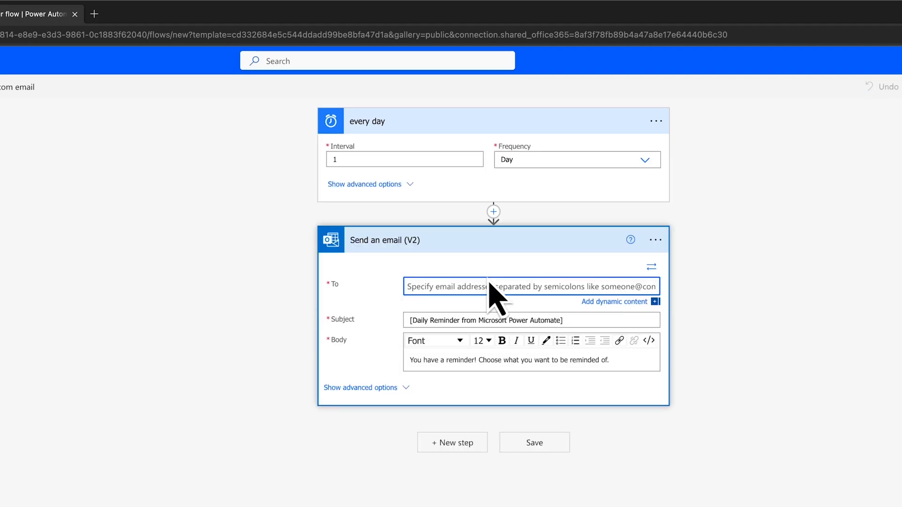
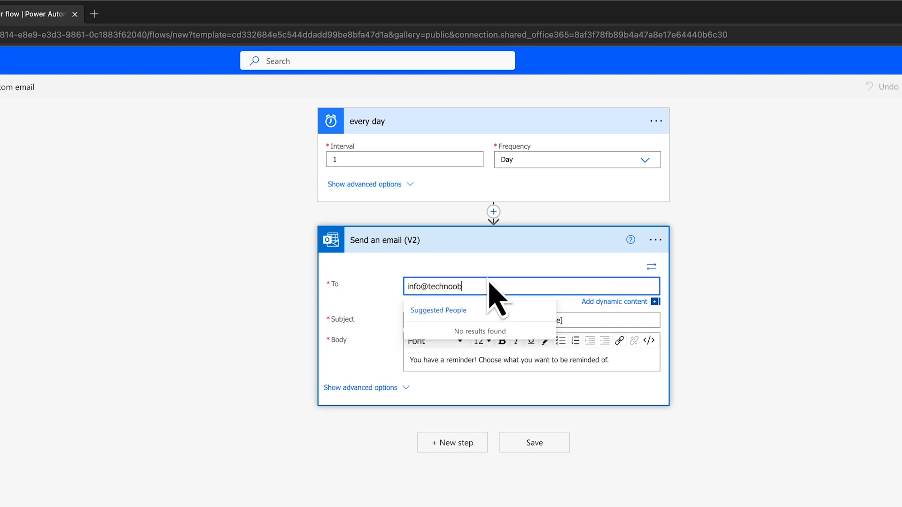
# Step: Address the email to the recipient, set subject 'Teach with Love and Passion!', and save the flow
pyautogui.press('Tab')
pyautogui.press('Tab')
pyautogui.hotkey('ctrl', 'a')
pyautogui.write('Teach with ')
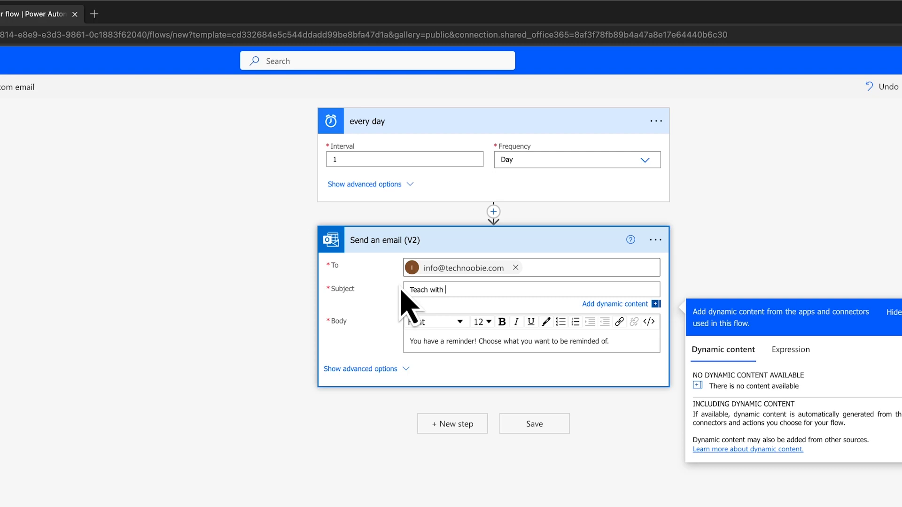
pyautogui.write('Love and Passion!')
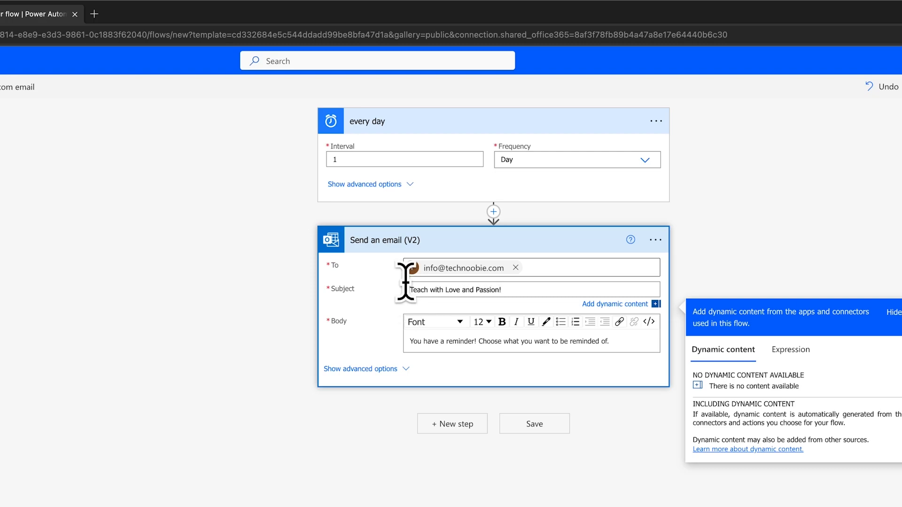
pyautogui.click(538, 424)
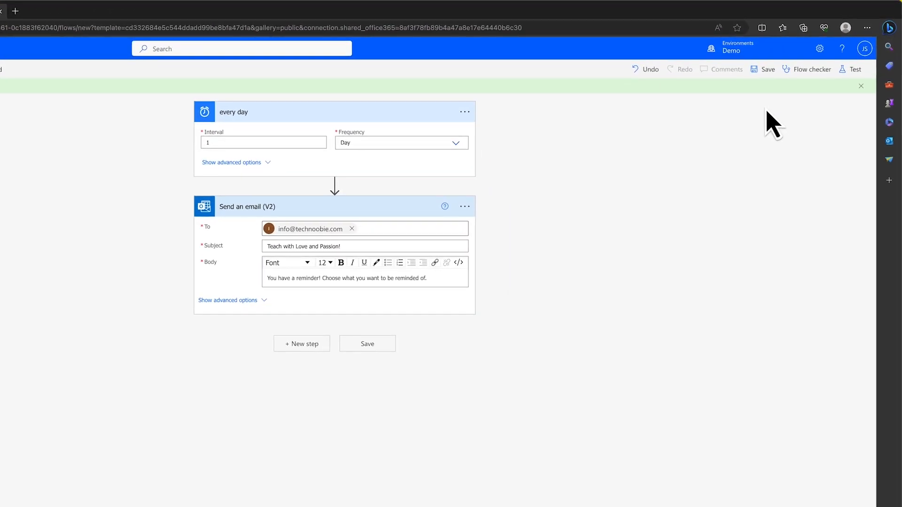
# Step: Check the flow with Flow checker, then start a manual test run of it
pyautogui.click(812, 69)
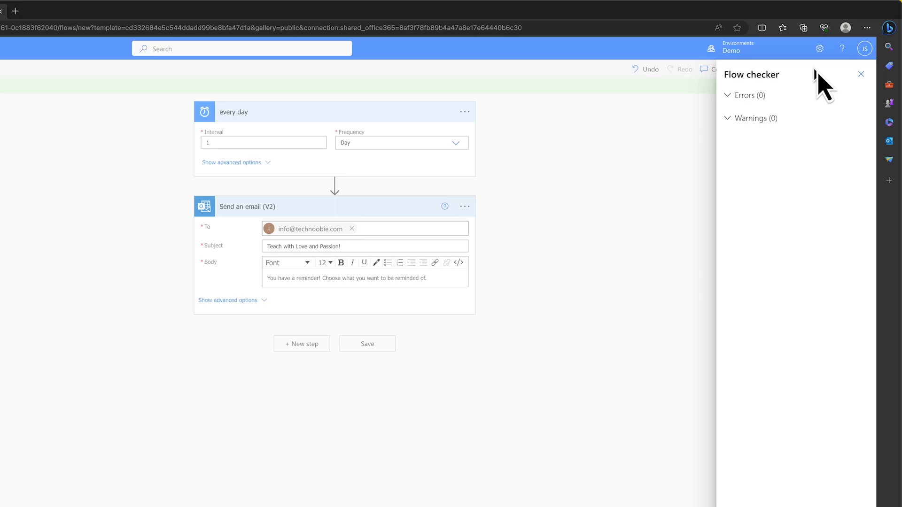
pyautogui.click(861, 73)
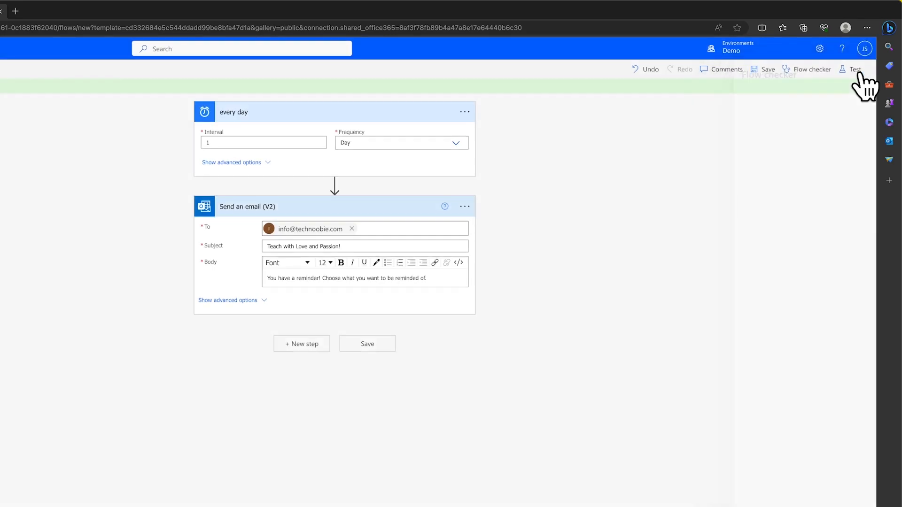
pyautogui.click(858, 71)
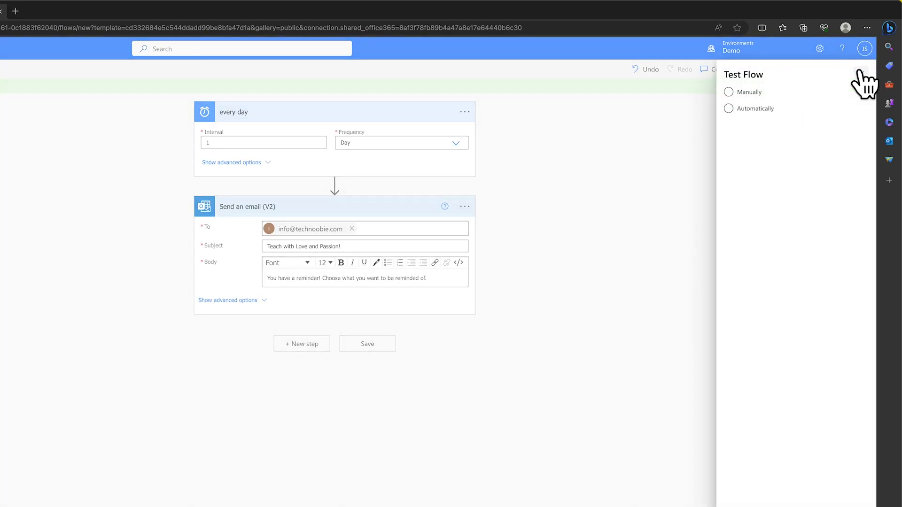
pyautogui.click(746, 93)
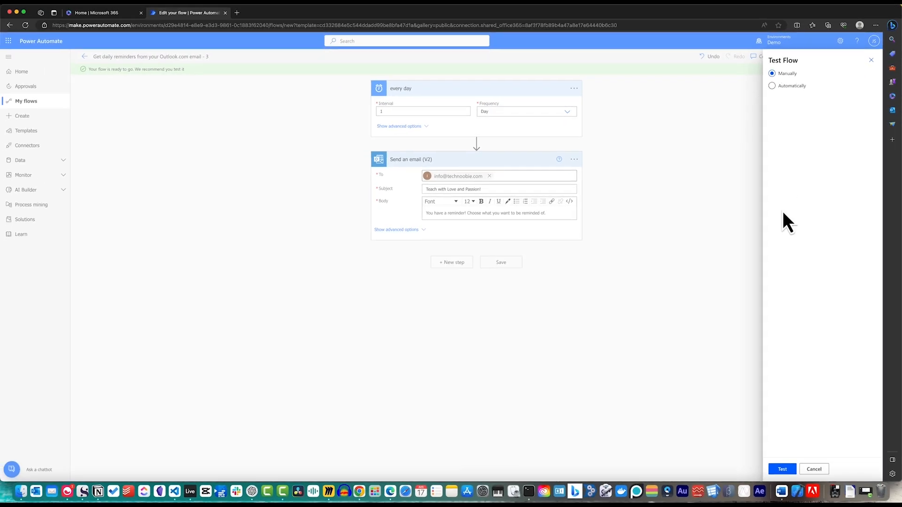
pyautogui.click(783, 469)
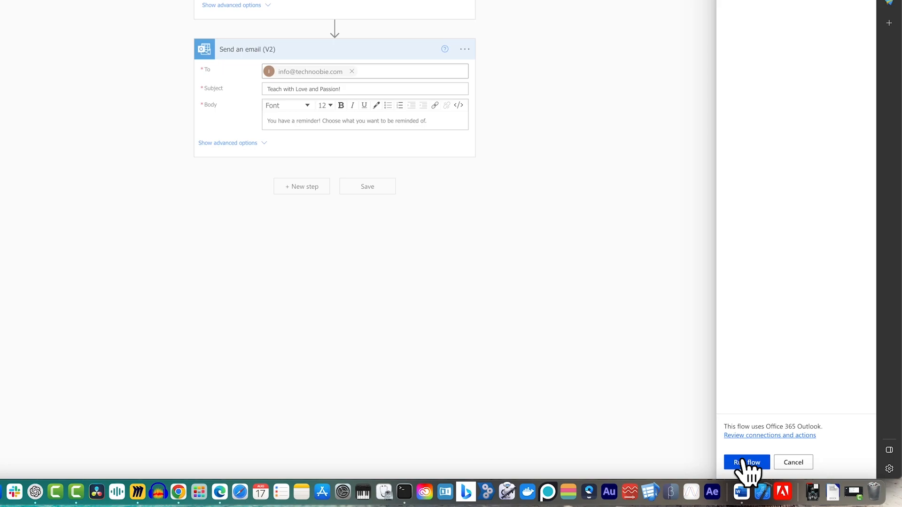
pyautogui.click(743, 462)
pyautogui.click(742, 462)
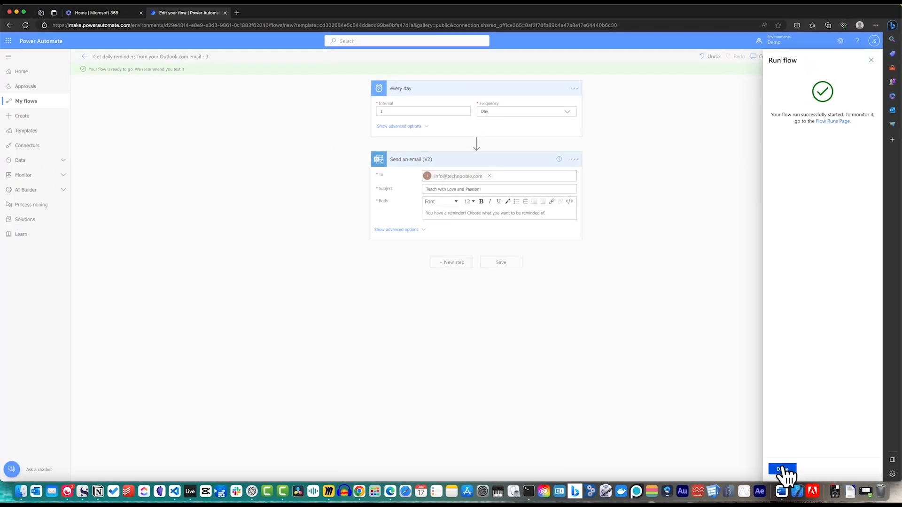
# Step: Confirm the reminder email arrived and both the trigger and Send an email (V2) succeeded
pyautogui.click(782, 469)
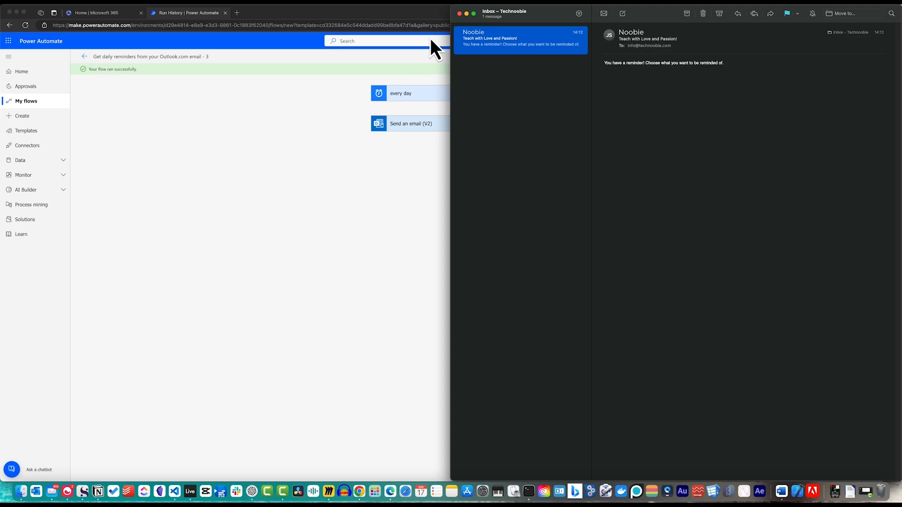
pyautogui.click(306, 255)
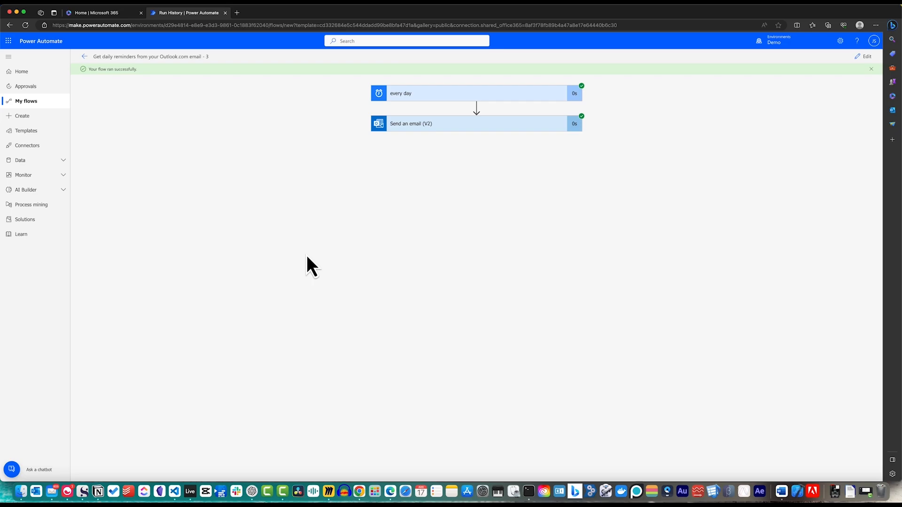